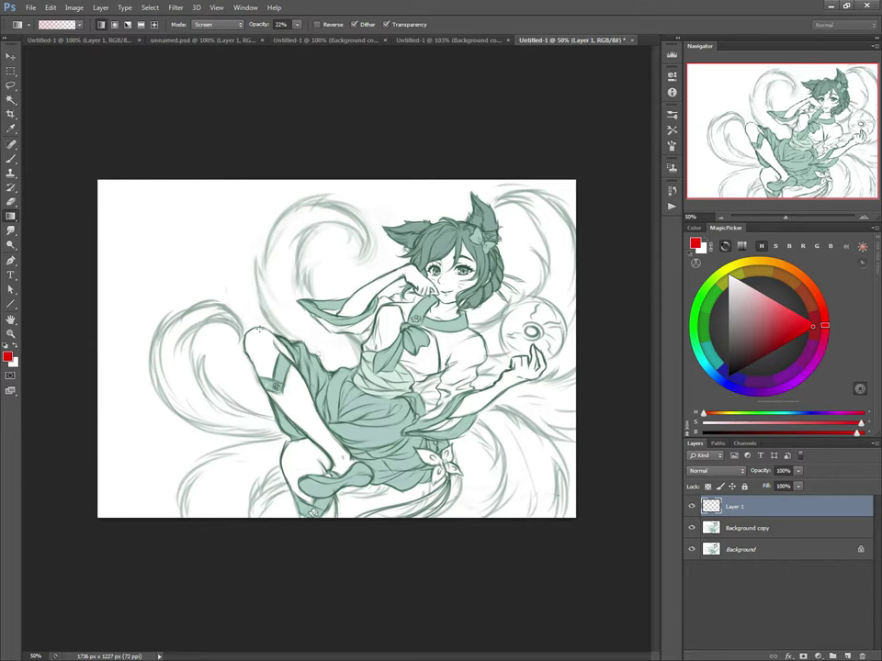
# With the red brush on Layer 1, sketch a circle over the raised knee and straight construction lines down the shin to the ankle.
pyautogui.moveTo(268, 334); pyautogui.dragTo(250, 335)
pyautogui.hotkey('ctrl', 'z')
pyautogui.press('b')
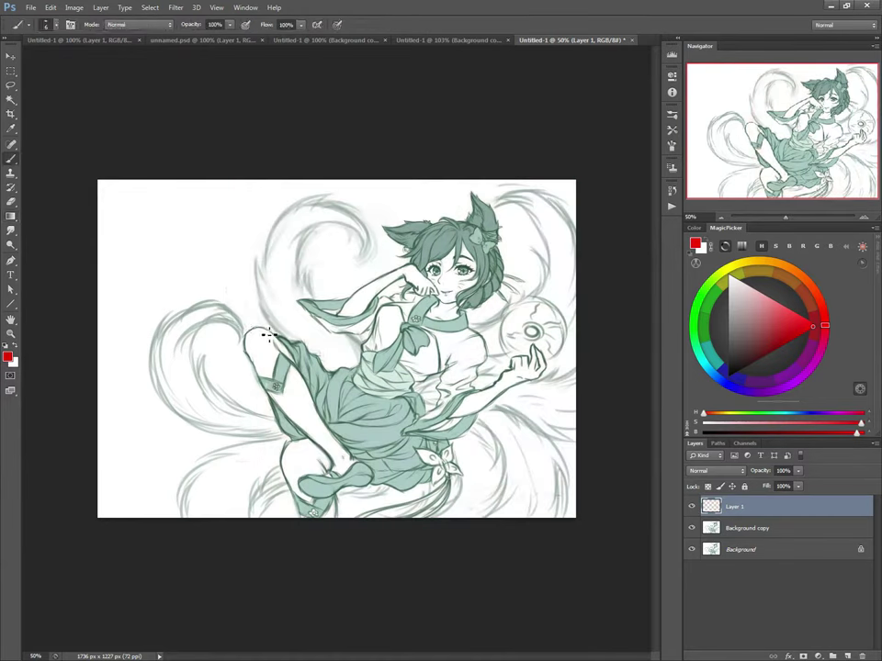
pyautogui.moveTo(247, 336)
pyautogui.mouseDown()
pyautogui.moveTo(272, 355)
pyautogui.moveTo(252, 332)
pyautogui.moveTo(261, 364)
pyautogui.moveTo(255, 334)
pyautogui.moveTo(243, 338)
pyautogui.moveTo(318, 439)
pyautogui.mouseUp()
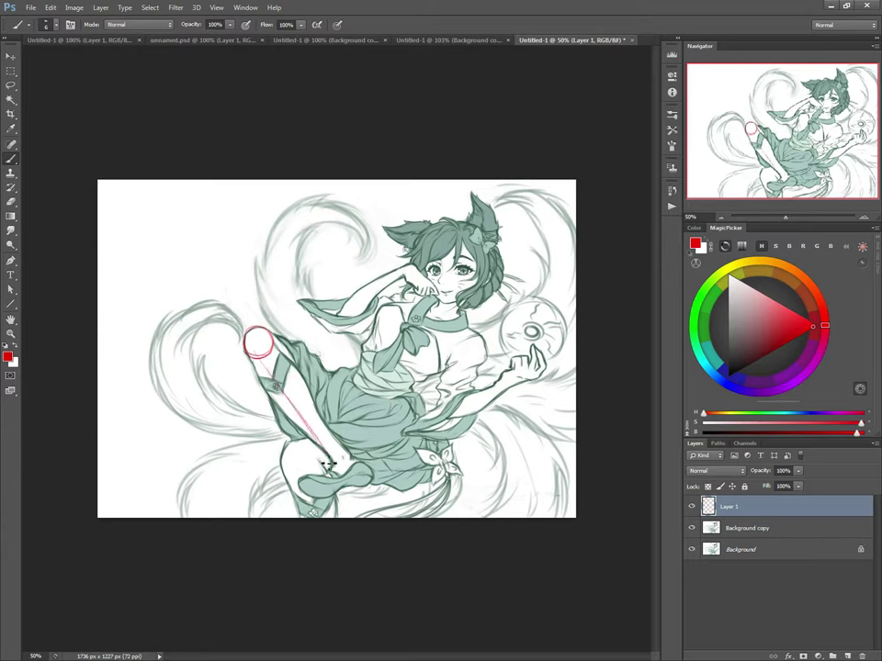
pyautogui.moveTo(267, 367); pyautogui.dragTo(319, 455)
pyautogui.moveTo(288, 405); pyautogui.dragTo(332, 471)
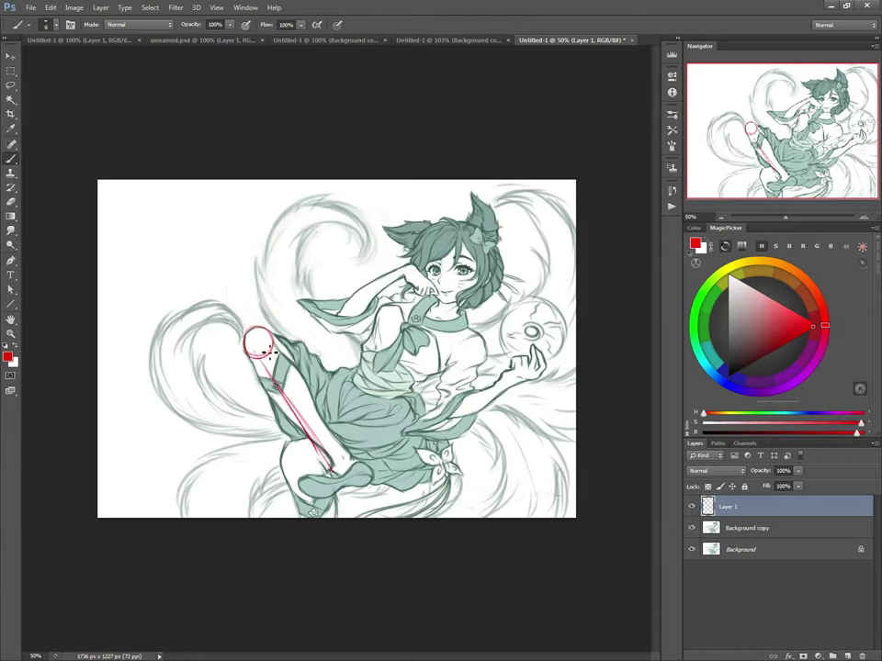
pyautogui.moveTo(277, 363); pyautogui.dragTo(326, 448)
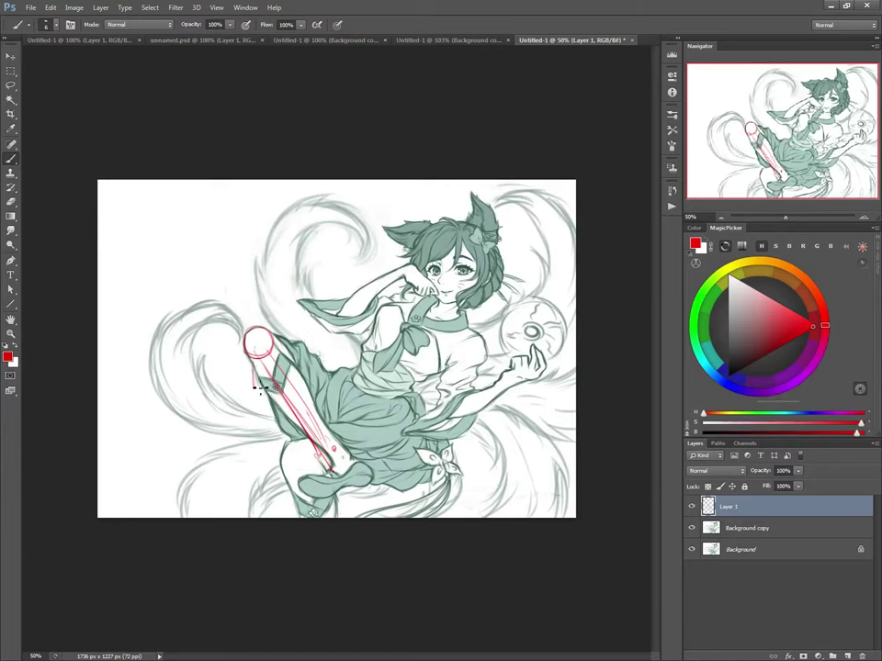
# Outline both sides of the raised leg's calf and shin in red, and sketch the heel and foot below the ankle.
pyautogui.moveTo(253, 365)
pyautogui.mouseDown()
pyautogui.moveTo(255, 387)
pyautogui.moveTo(295, 419)
pyautogui.mouseUp()
pyautogui.moveTo(287, 368)
pyautogui.mouseDown()
pyautogui.moveTo(333, 445)
pyautogui.moveTo(327, 465)
pyautogui.moveTo(317, 427)
pyautogui.moveTo(326, 457)
pyautogui.mouseUp()
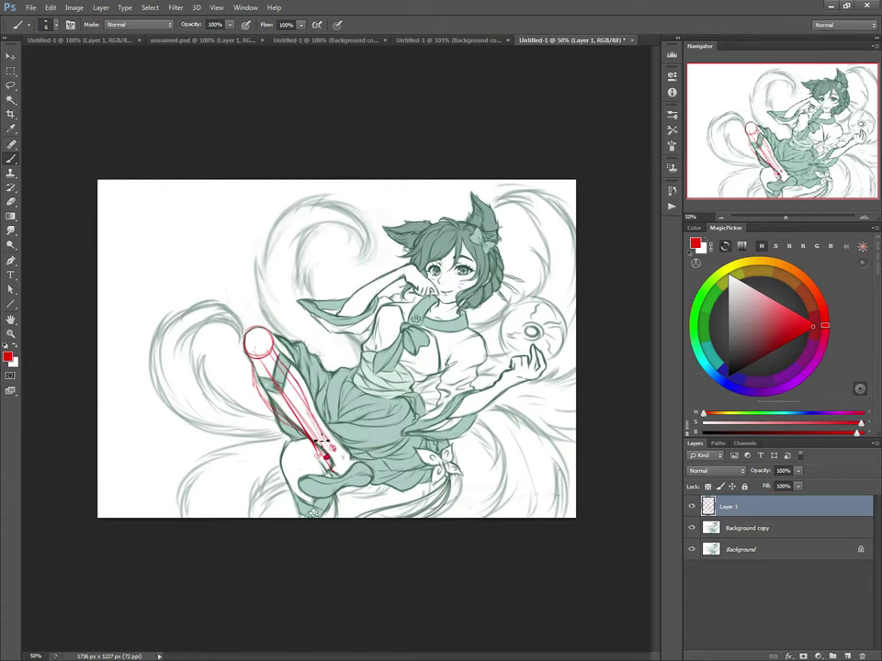
pyautogui.moveTo(281, 395); pyautogui.dragTo(325, 455)
pyautogui.moveTo(250, 354); pyautogui.dragTo(282, 394)
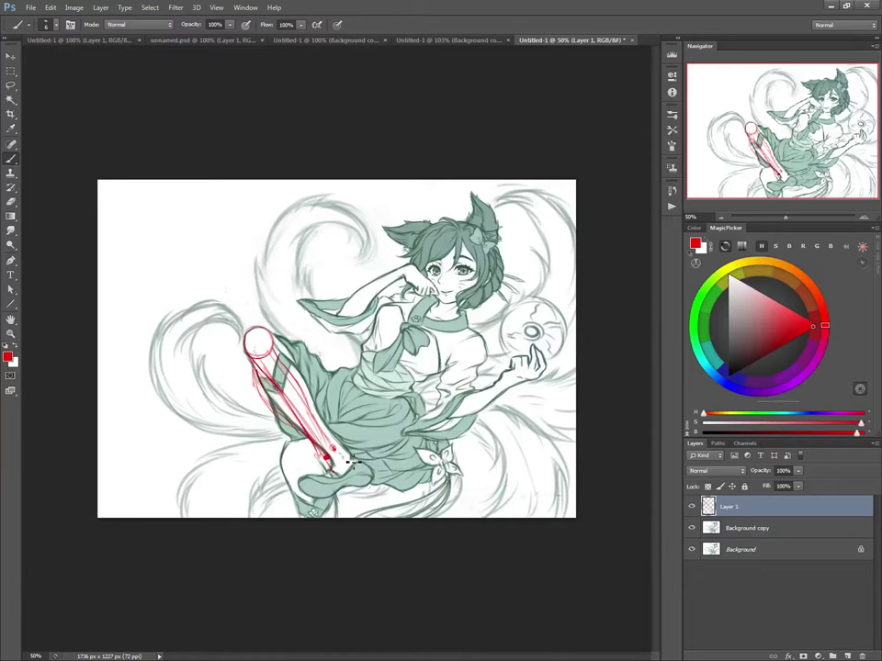
pyautogui.moveTo(334, 448); pyautogui.dragTo(360, 473)
pyautogui.moveTo(323, 480)
pyautogui.mouseDown()
pyautogui.moveTo(353, 475)
pyautogui.moveTo(321, 484)
pyautogui.moveTo(355, 486)
pyautogui.moveTo(322, 500)
pyautogui.moveTo(308, 487)
pyautogui.moveTo(321, 500)
pyautogui.moveTo(294, 494)
pyautogui.moveTo(320, 473)
pyautogui.mouseUp()
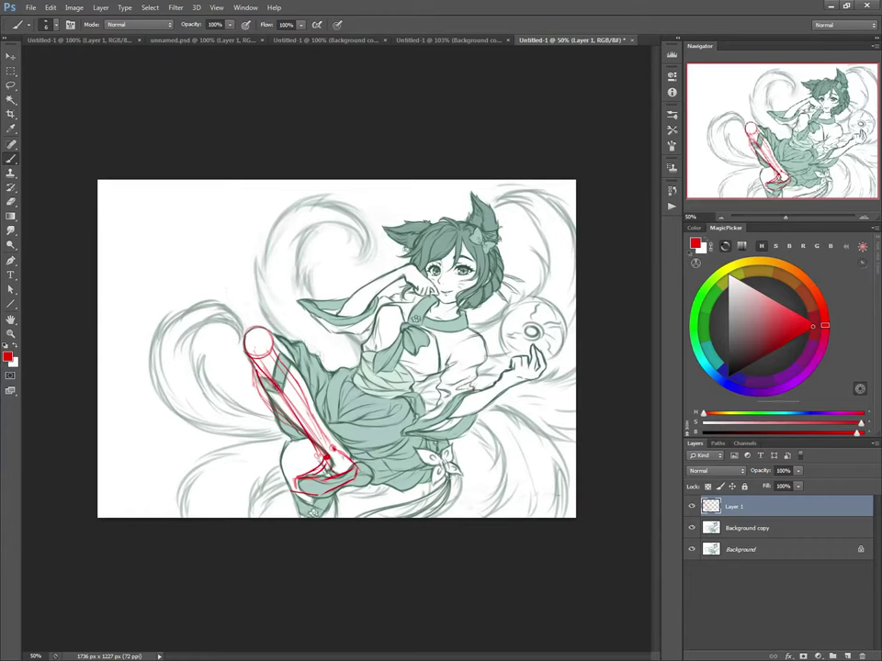
# Mark the sleeve folds at both elbows in red and extend the raised arm's sleeve outward to a long point.
pyautogui.moveTo(436, 403)
pyautogui.mouseDown()
pyautogui.moveTo(471, 387)
pyautogui.moveTo(436, 406)
pyautogui.moveTo(436, 386)
pyautogui.mouseUp()
pyautogui.moveTo(379, 303); pyautogui.dragTo(360, 329)
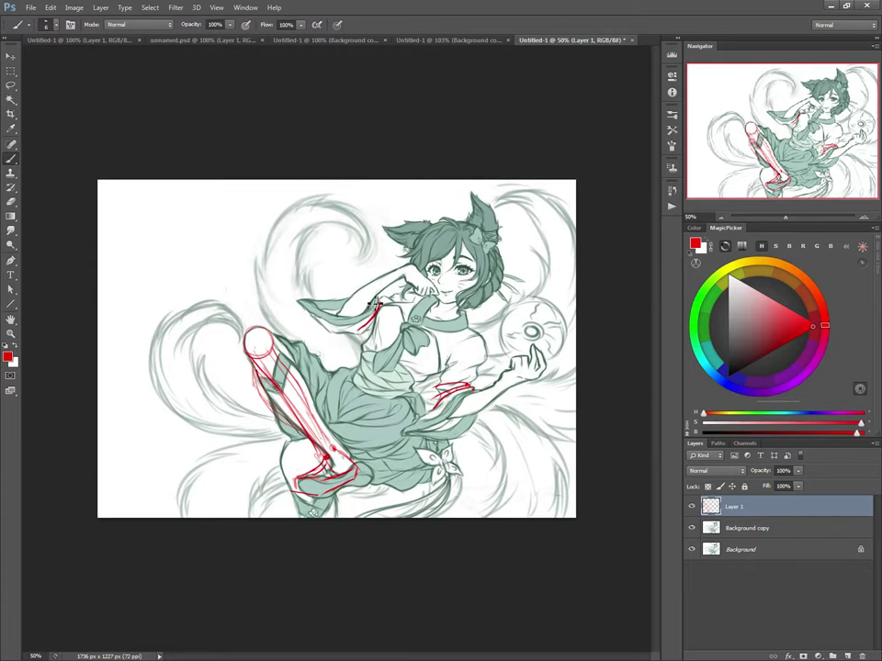
pyautogui.moveTo(296, 317); pyautogui.dragTo(275, 308)
pyautogui.moveTo(350, 301); pyautogui.dragTo(269, 302)
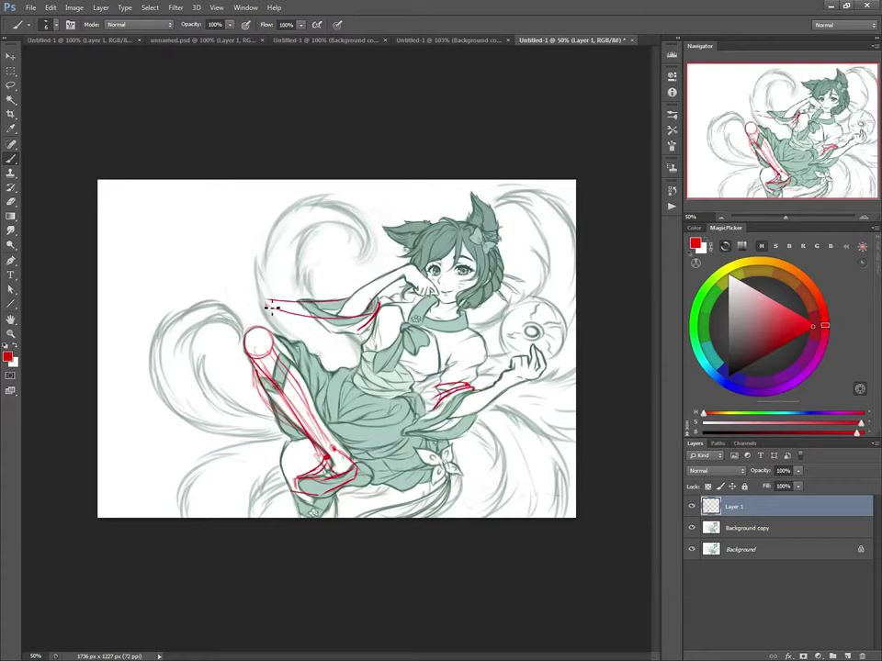
# Outline the lower arm's hanging sleeve as a long point over the skirt, and add the lower edge of the raised arm's sleeve.
pyautogui.moveTo(471, 395)
pyautogui.mouseDown()
pyautogui.moveTo(448, 418)
pyautogui.moveTo(380, 431)
pyautogui.mouseUp()
pyautogui.moveTo(474, 417); pyautogui.dragTo(382, 433)
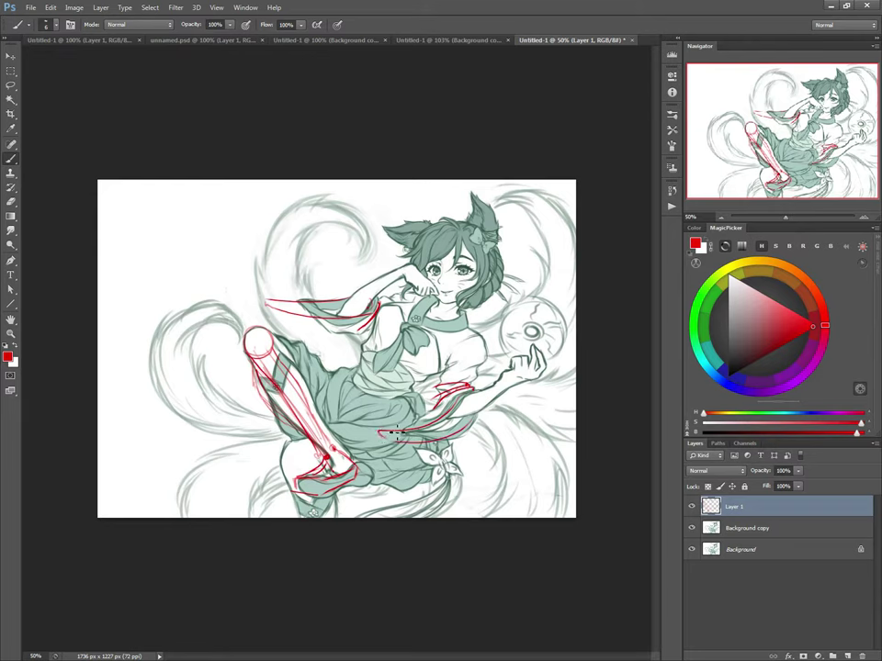
pyautogui.moveTo(432, 413)
pyautogui.mouseDown()
pyautogui.moveTo(391, 433)
pyautogui.moveTo(424, 412)
pyautogui.moveTo(445, 388)
pyautogui.mouseUp()
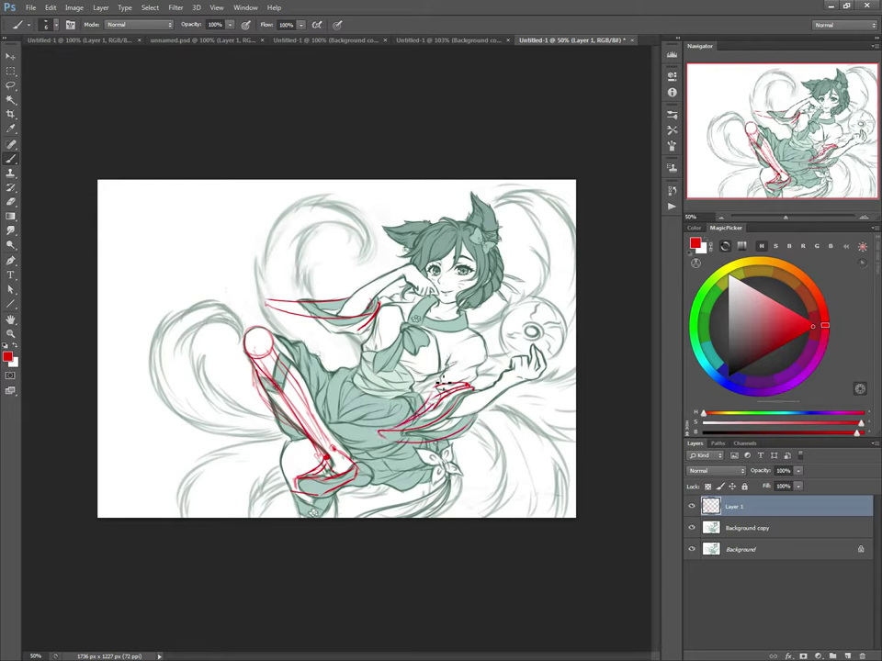
pyautogui.moveTo(268, 307)
pyautogui.mouseDown()
pyautogui.moveTo(353, 351)
pyautogui.moveTo(361, 333)
pyautogui.mouseUp()
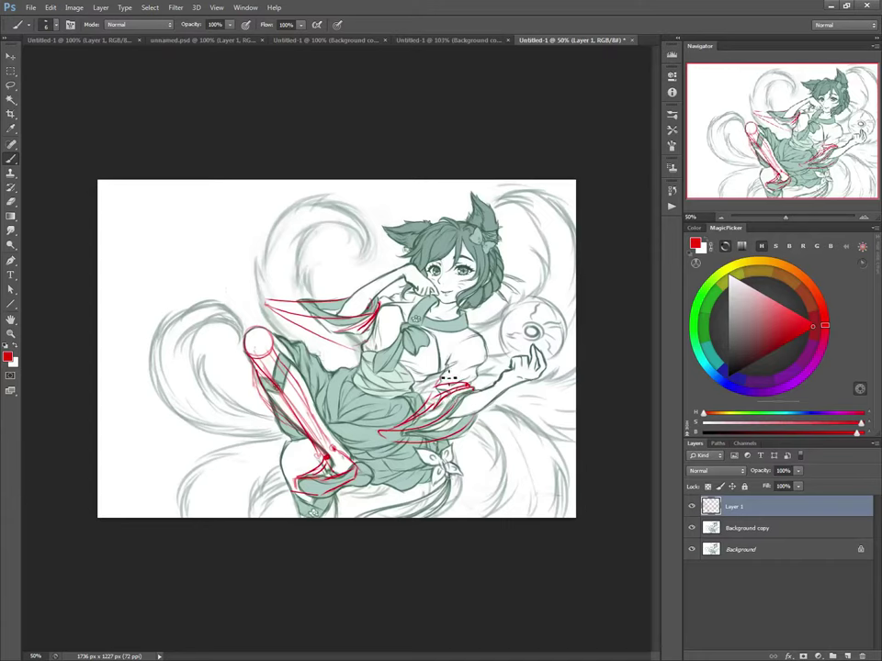
pyautogui.moveTo(471, 387); pyautogui.dragTo(457, 393)
pyautogui.hotkey('ctrl', 'z')
# Draw horizontal red guide lines across the eyes and mark the wrist and palm contours of the hand beneath the orb.
pyautogui.hotkey('ctrl', '+')
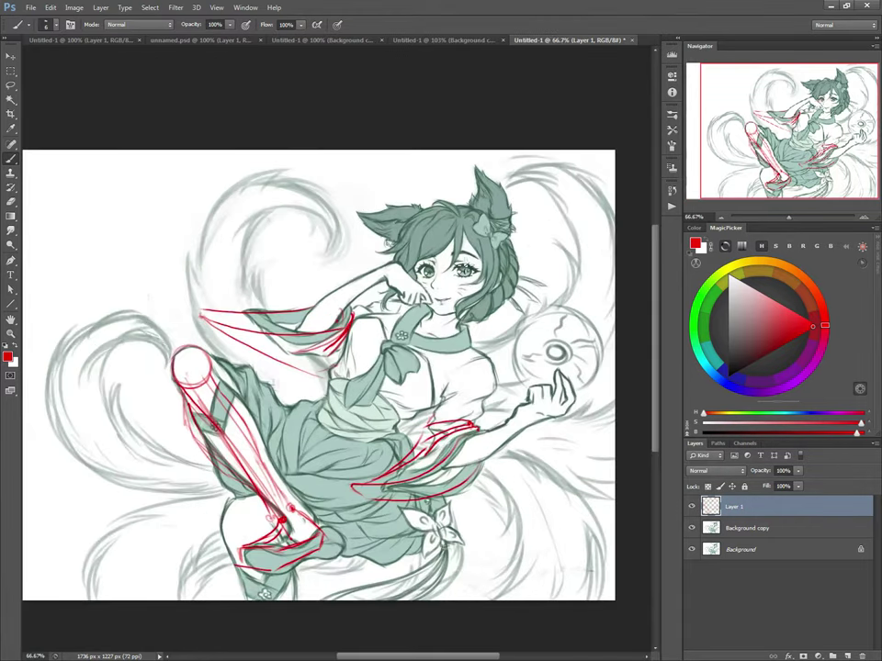
pyautogui.moveTo(456, 268); pyautogui.dragTo(405, 268)
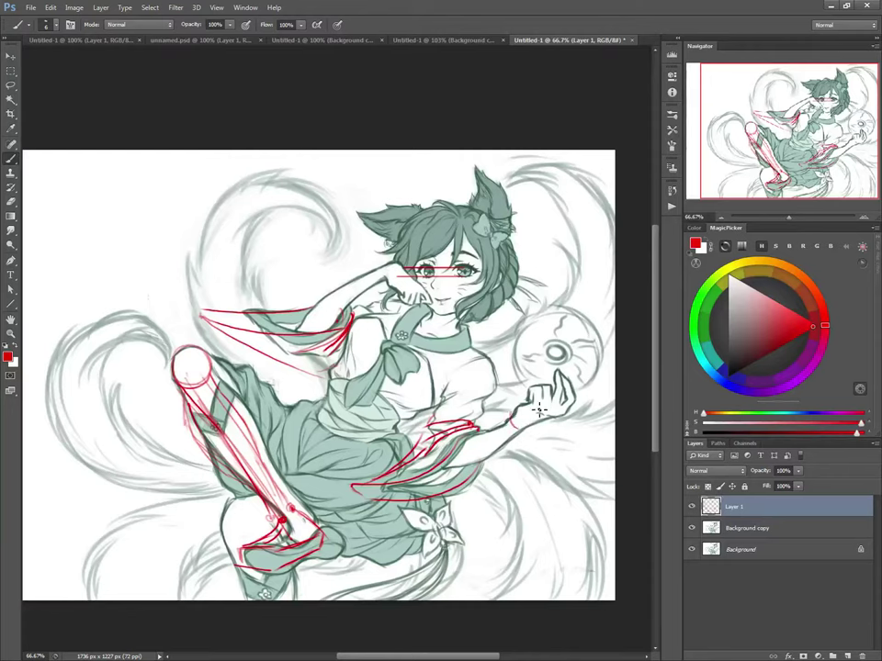
pyautogui.moveTo(539, 410); pyautogui.dragTo(562, 414)
pyautogui.moveTo(519, 432); pyautogui.dragTo(561, 424)
pyautogui.moveTo(516, 417); pyautogui.dragTo(533, 402)
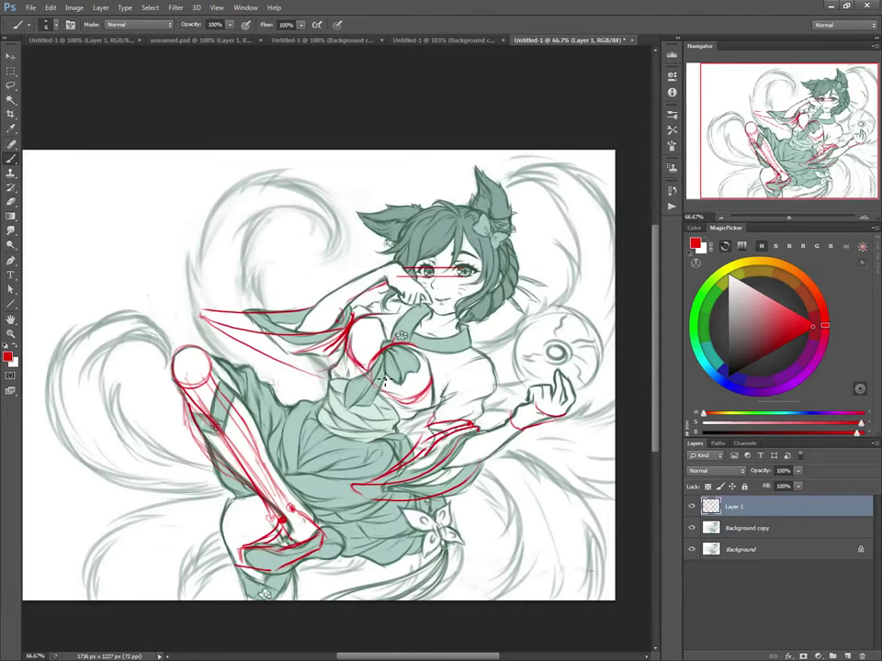
# Sketch the rounded chest form around the bow and the shoulder and upper-arm volume beside it with red strokes.
pyautogui.moveTo(380, 358)
pyautogui.mouseDown()
pyautogui.moveTo(382, 390)
pyautogui.moveTo(427, 399)
pyautogui.moveTo(410, 405)
pyautogui.mouseUp()
pyautogui.moveTo(361, 340); pyautogui.dragTo(379, 347)
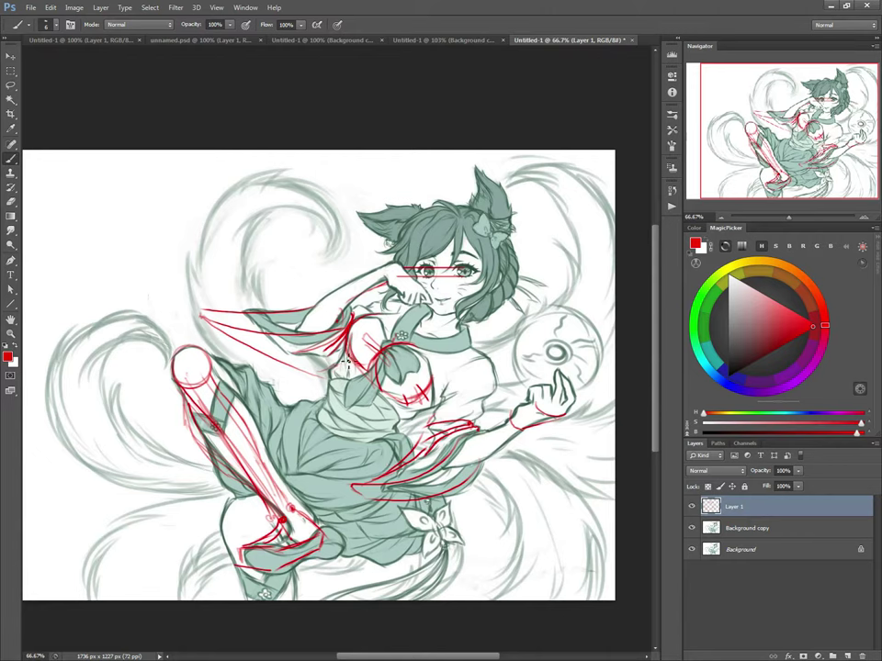
pyautogui.moveTo(386, 345)
pyautogui.mouseDown()
pyautogui.moveTo(374, 324)
pyautogui.moveTo(359, 336)
pyautogui.mouseUp()
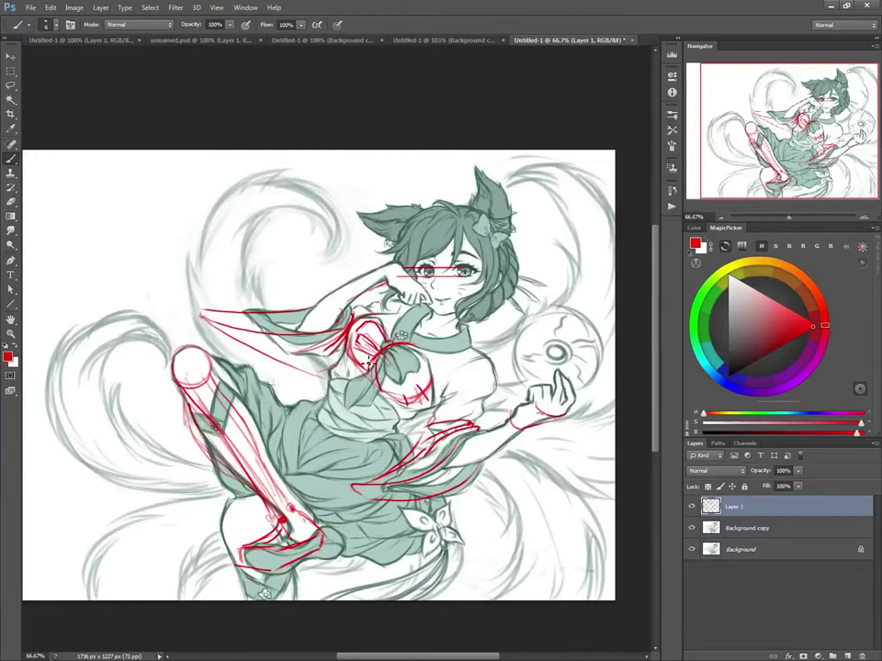
# Circle the hair ornament, ear base, collar flower, waist flower and stocking flower in red, and sketch an ornament around the lower arm's wrist.
pyautogui.moveTo(487, 217)
pyautogui.mouseDown()
pyautogui.moveTo(492, 230)
pyautogui.moveTo(508, 226)
pyautogui.moveTo(502, 241)
pyautogui.mouseUp()
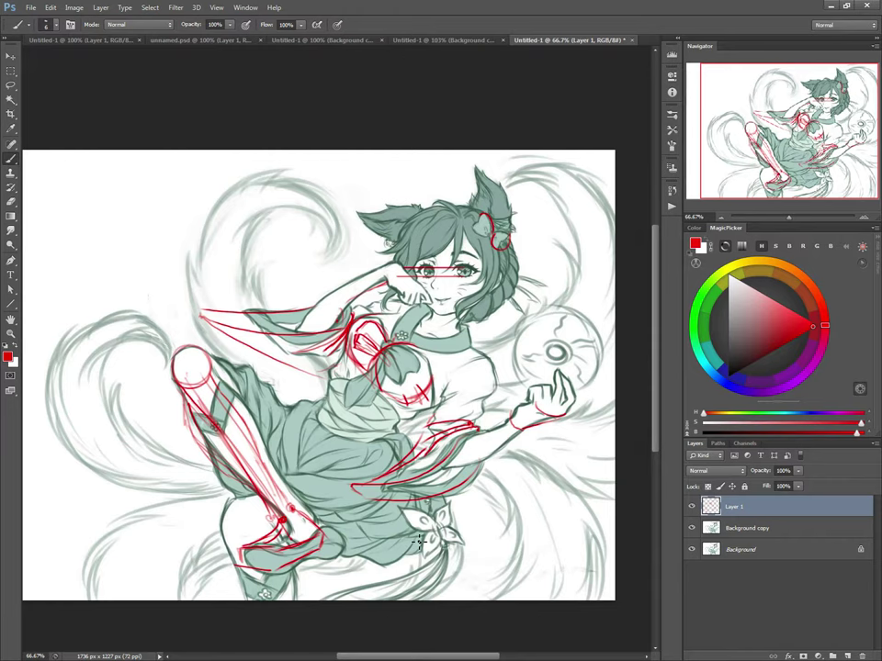
pyautogui.moveTo(435, 551); pyautogui.dragTo(445, 514)
pyautogui.moveTo(485, 221); pyautogui.dragTo(493, 223)
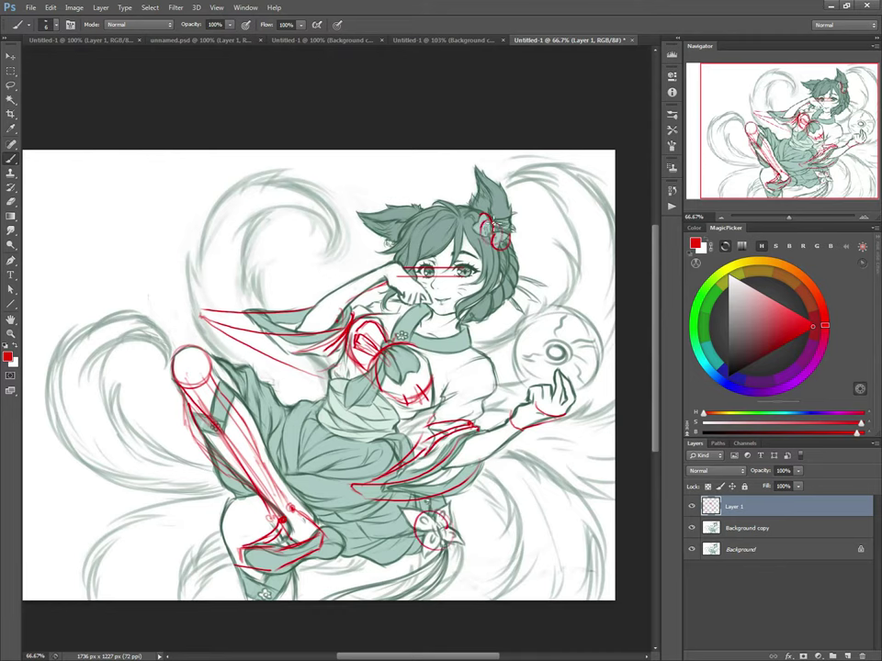
pyautogui.moveTo(406, 211)
pyautogui.mouseDown()
pyautogui.moveTo(401, 226)
pyautogui.moveTo(407, 217)
pyautogui.mouseUp()
pyautogui.moveTo(404, 329)
pyautogui.mouseDown()
pyautogui.moveTo(402, 342)
pyautogui.moveTo(405, 329)
pyautogui.mouseUp()
pyautogui.moveTo(432, 511); pyautogui.dragTo(430, 513)
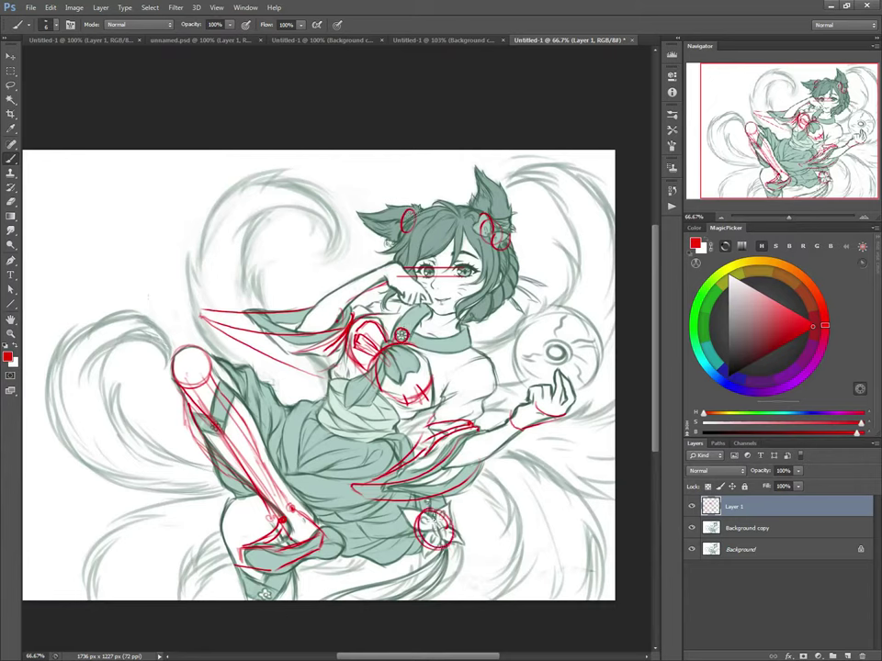
pyautogui.moveTo(265, 589); pyautogui.dragTo(264, 589)
pyautogui.moveTo(506, 420)
pyautogui.mouseDown()
pyautogui.moveTo(522, 446)
pyautogui.moveTo(520, 431)
pyautogui.mouseUp()
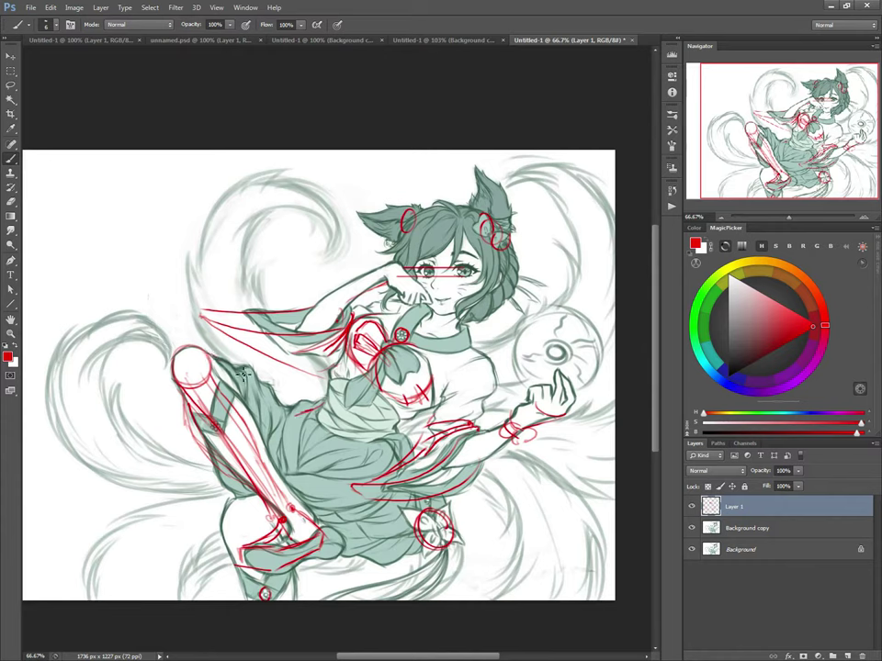
# Trace the thigh and skirt contour behind the knee, circle the raised leg's flower emblem, and sketch the tucked leg's knee and shin.
pyautogui.moveTo(215, 359)
pyautogui.mouseDown()
pyautogui.moveTo(295, 417)
pyautogui.moveTo(301, 454)
pyautogui.moveTo(277, 477)
pyautogui.mouseUp()
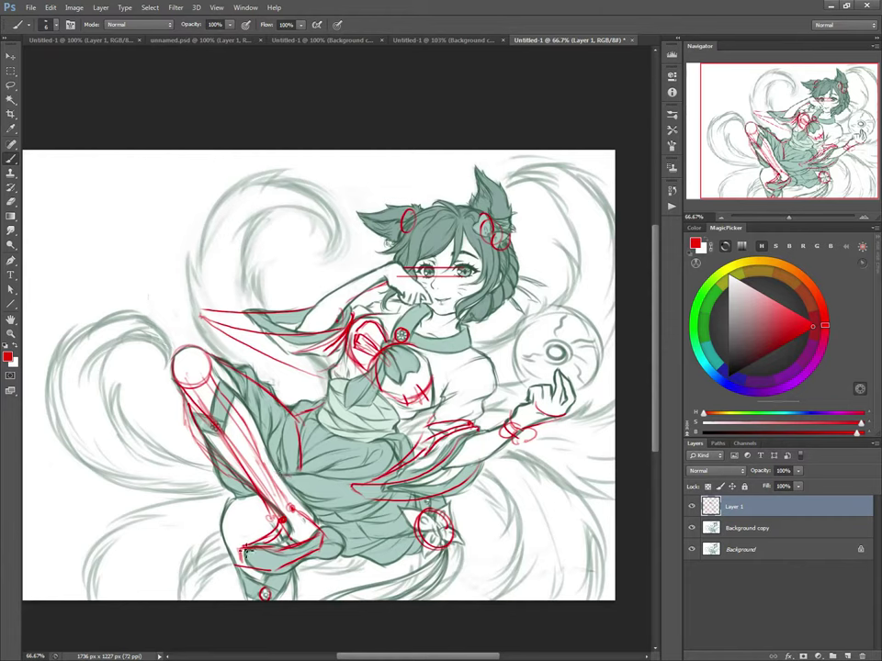
pyautogui.moveTo(219, 423); pyautogui.dragTo(216, 428)
pyautogui.moveTo(240, 502)
pyautogui.mouseDown()
pyautogui.moveTo(238, 538)
pyautogui.moveTo(249, 537)
pyautogui.moveTo(229, 535)
pyautogui.moveTo(238, 524)
pyautogui.moveTo(230, 524)
pyautogui.moveTo(244, 591)
pyautogui.moveTo(235, 548)
pyautogui.moveTo(244, 592)
pyautogui.mouseUp()
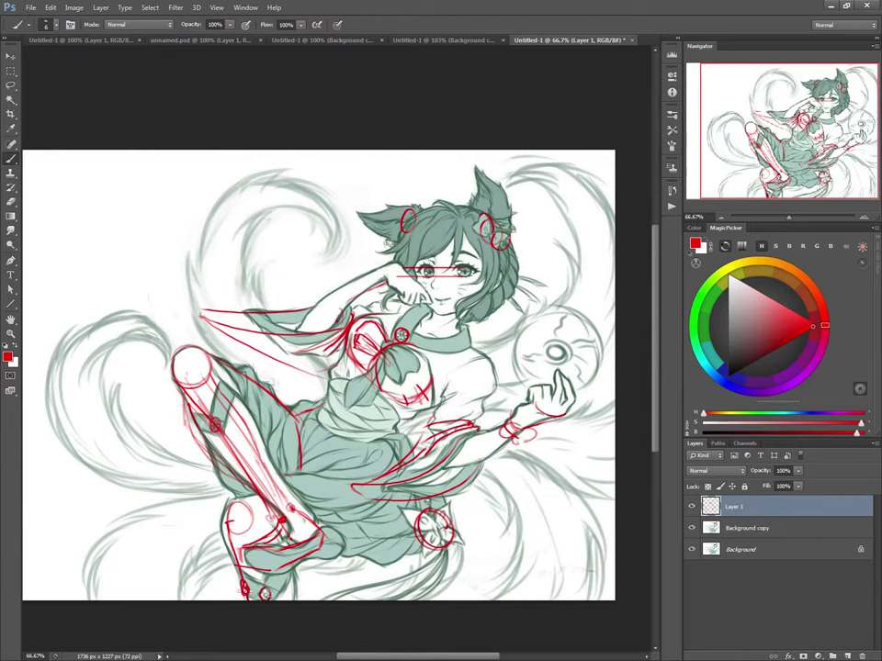